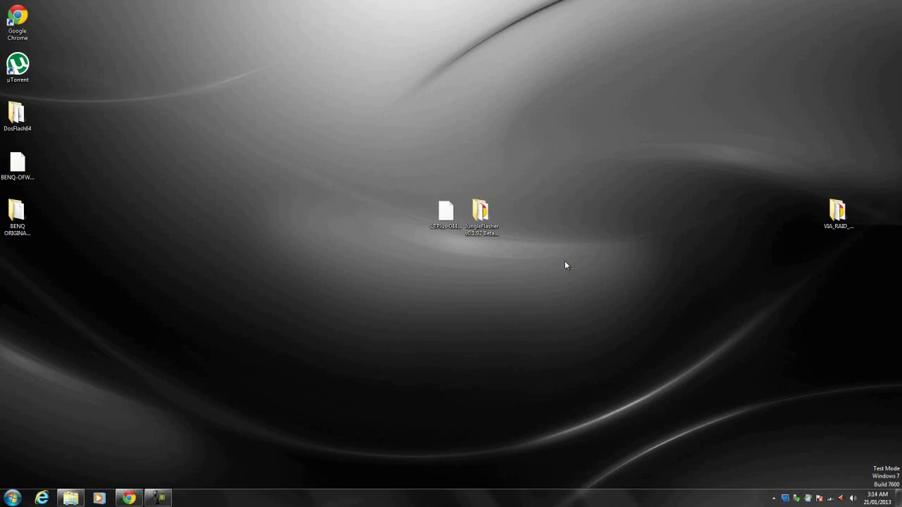
Copy libusb0.dll from the libusb subfolder into the main JungleFlasher v0.1.92 Beta (304) folder, replacing the existing file.
left_click(480, 240)
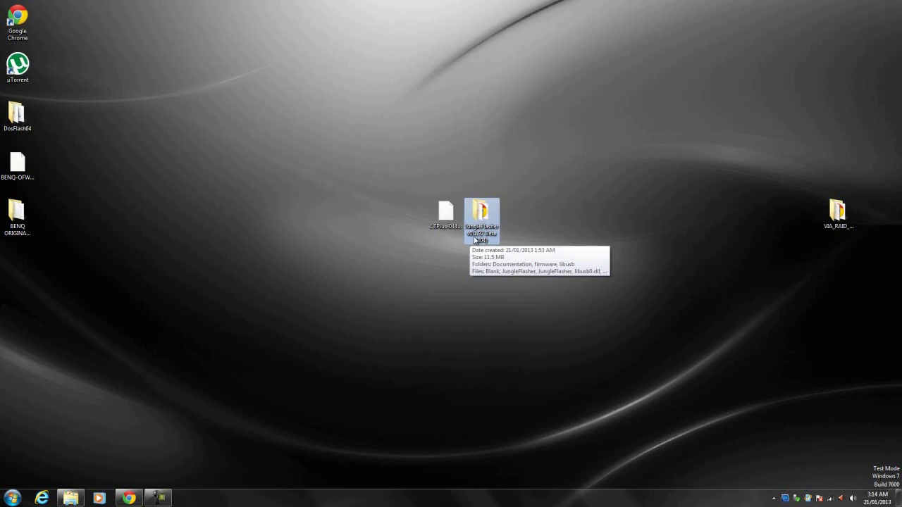
left_click(453, 228)
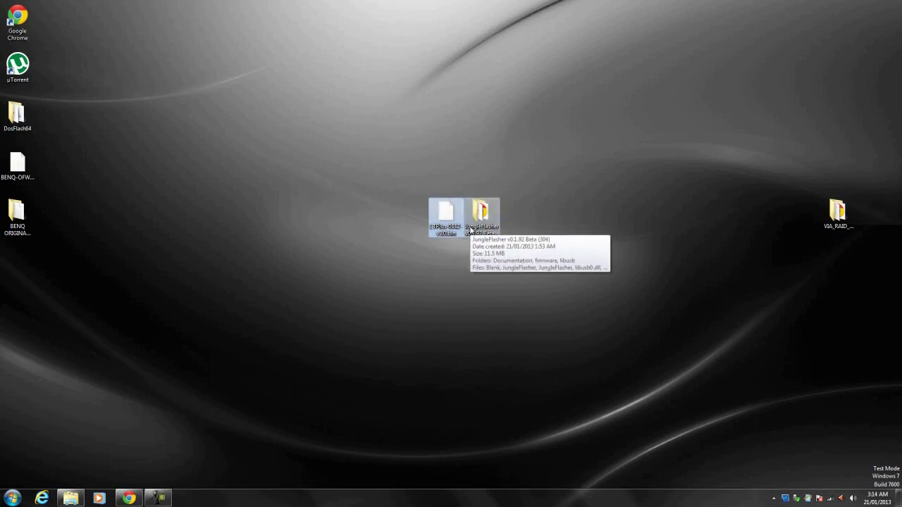
double_click(470, 232)
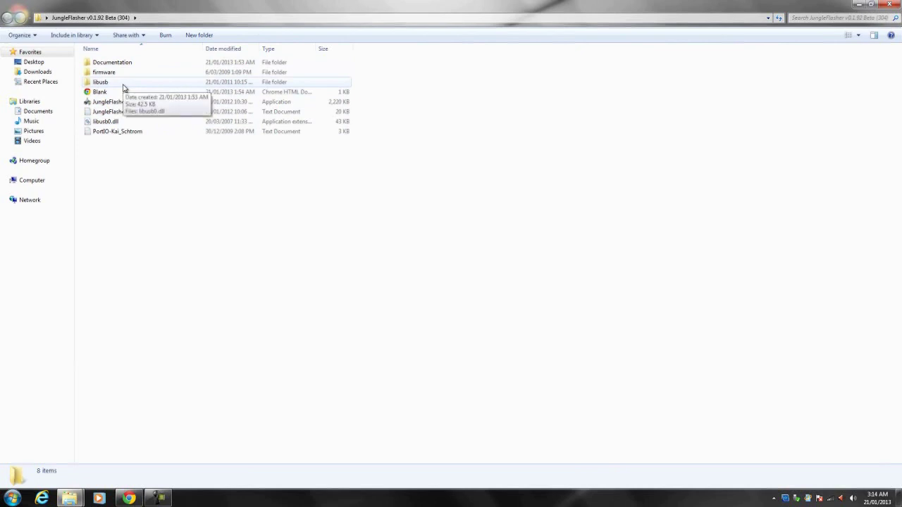
double_click(97, 84)
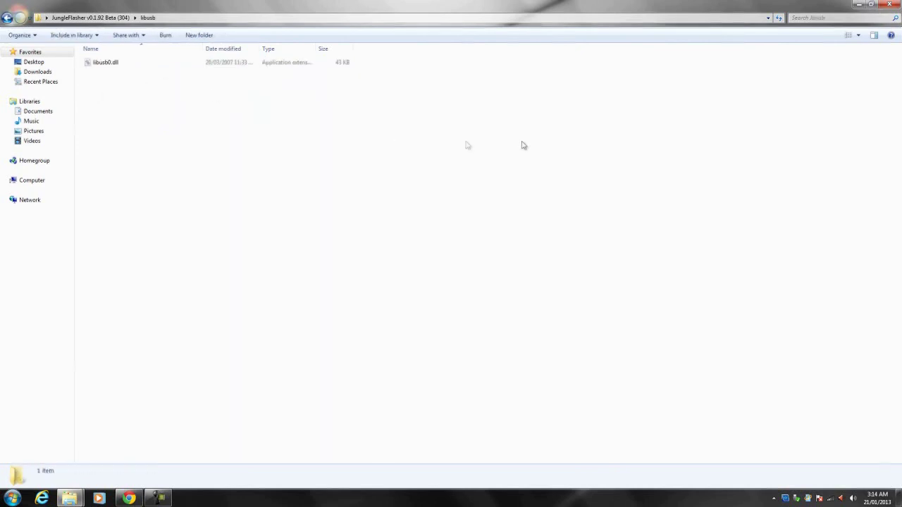
left_click_drag(524, 145, 126, 48)
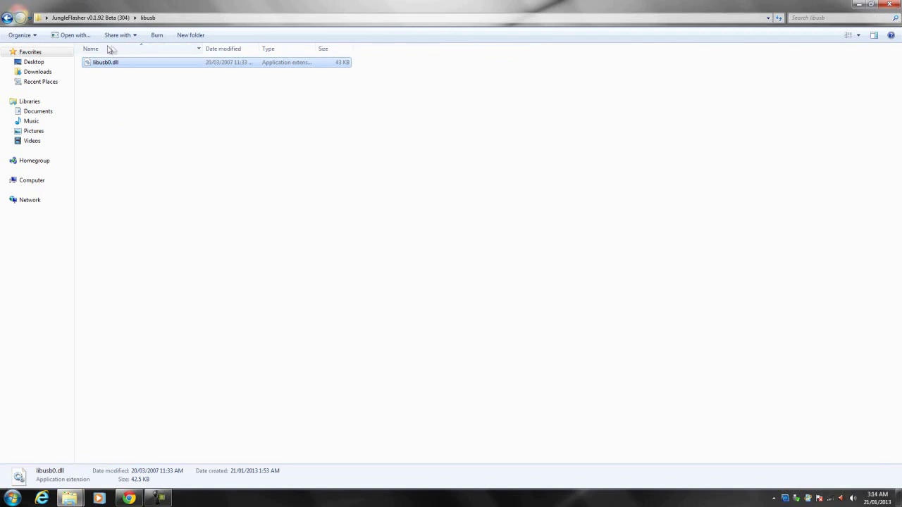
left_click(7, 17)
left_click_drag(456, 137, 139, 221)
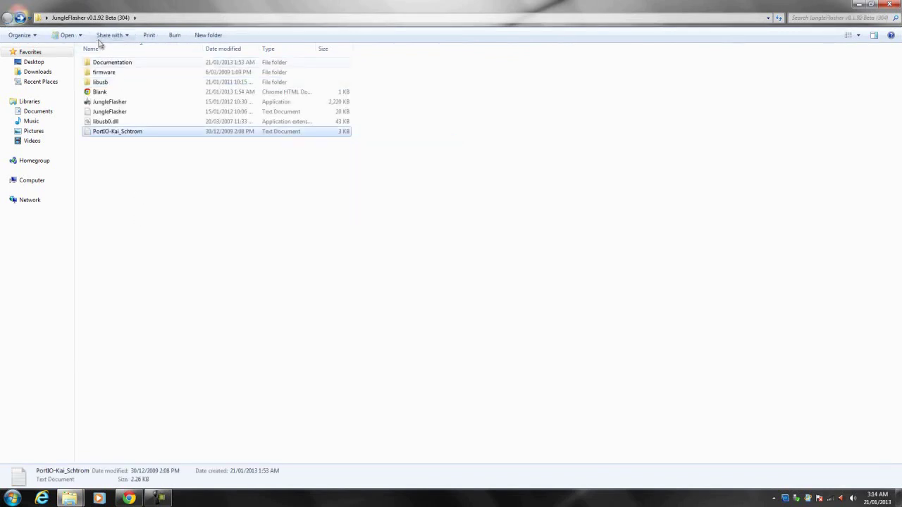
left_click(320, 254)
key("ctrl+v")
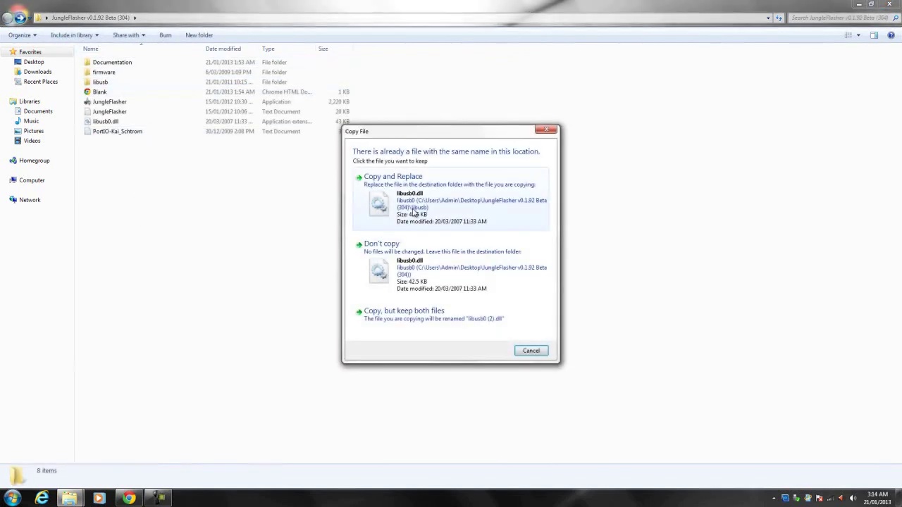
left_click(414, 214)
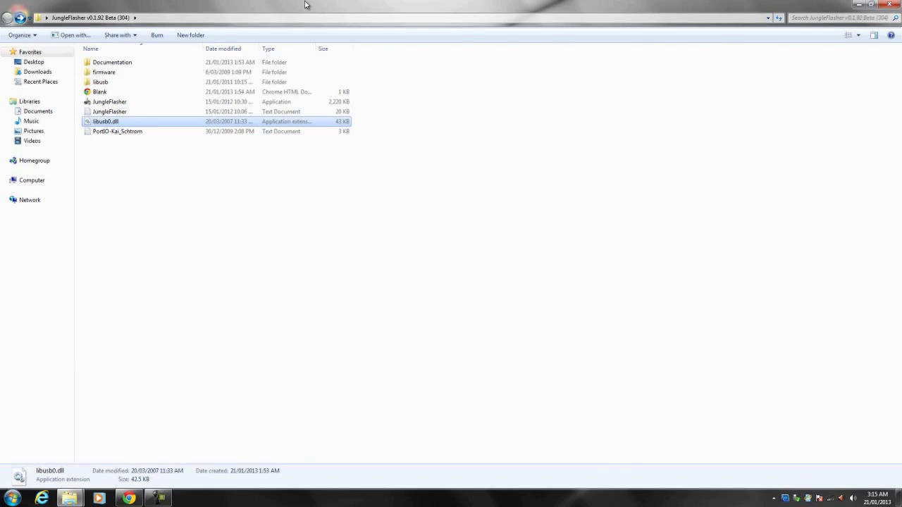
Launch the JungleFlasher application from its folder and close the folder window.
mouse_move(119, 108)
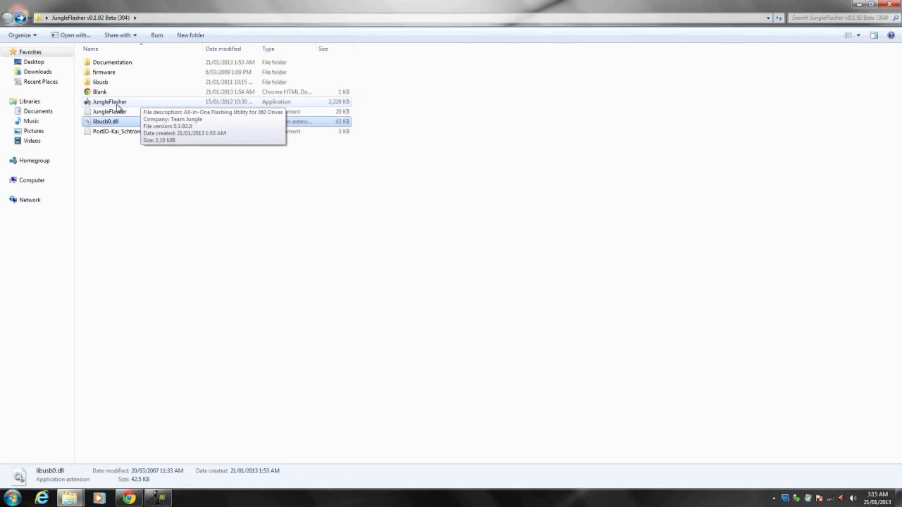
left_click(117, 105)
right_click(117, 106)
left_click(137, 123)
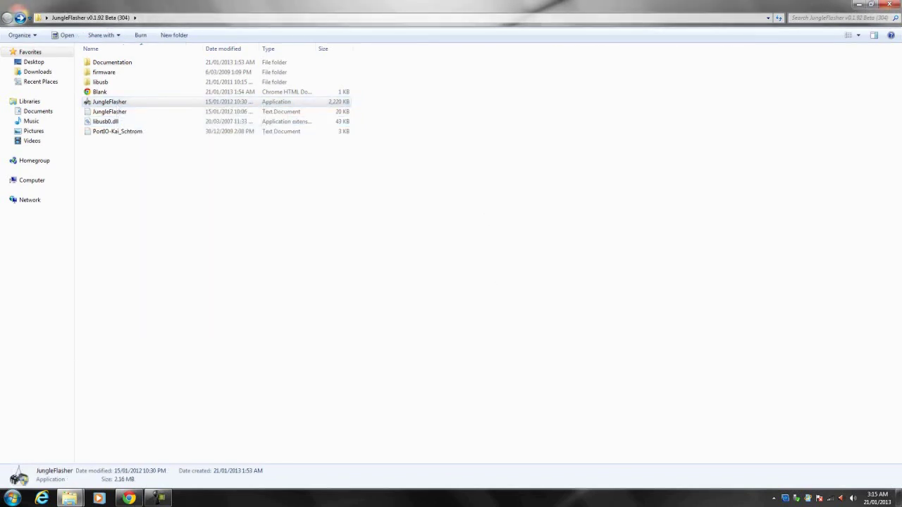
left_click(892, 5)
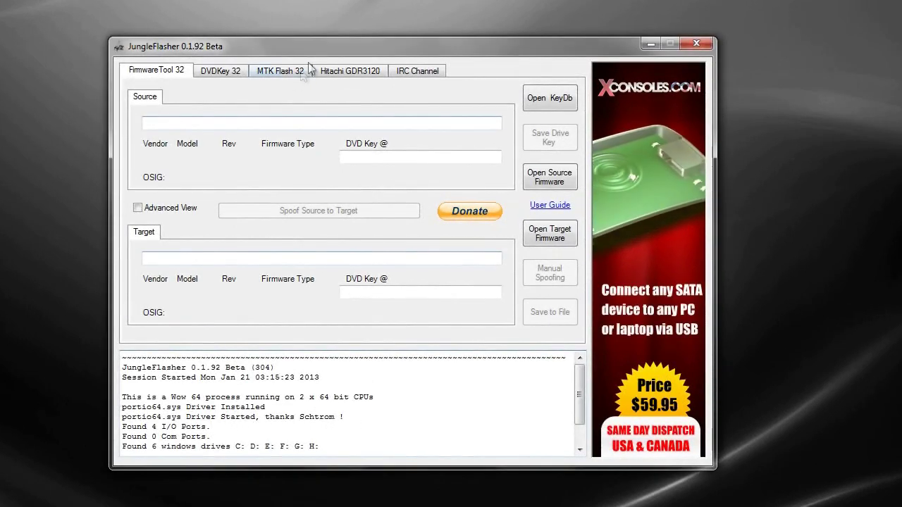
Unlock the BenQ drive on I/O port 0xEC00 with MTK Flash 32 and read its firmware.
left_click(284, 74)
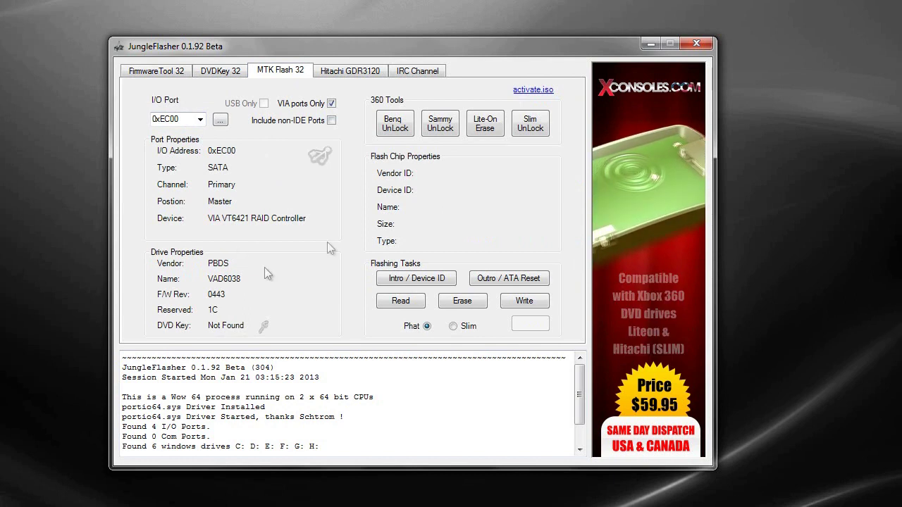
left_click(392, 122)
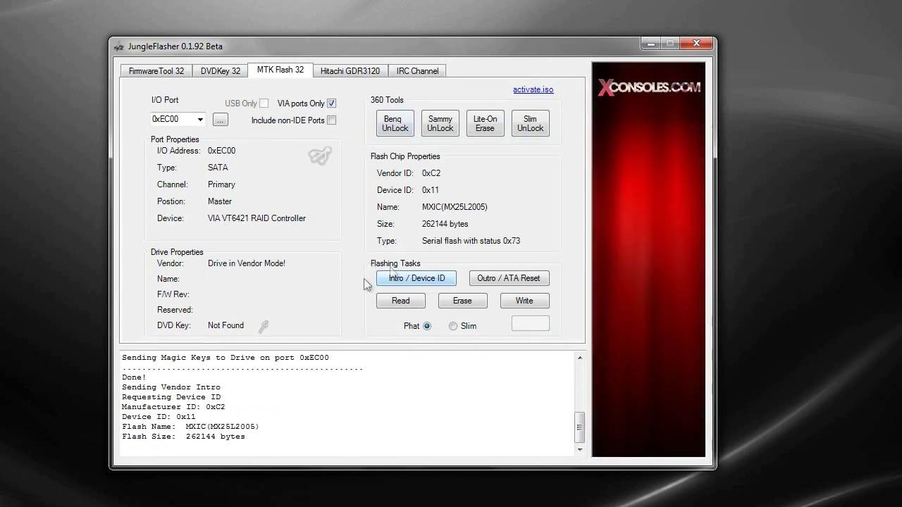
left_click(412, 302)
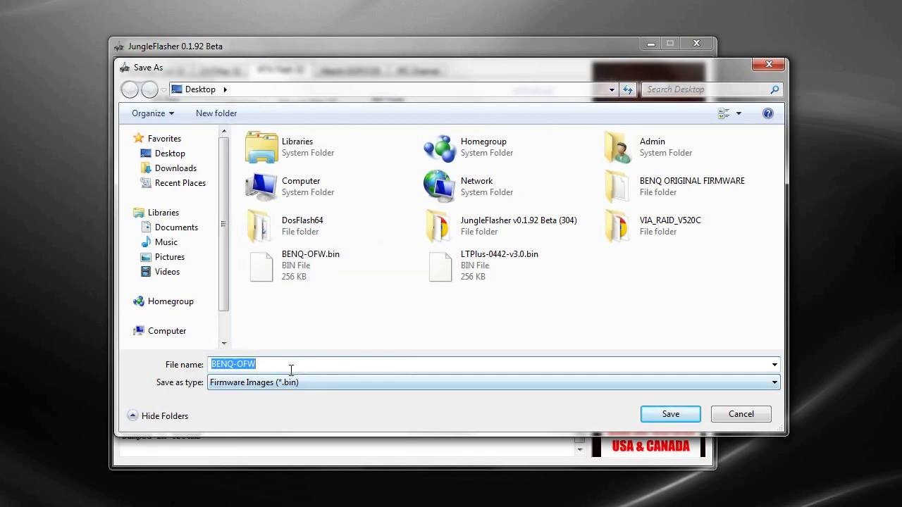
Create a new folder named OG FIRMWARE on the desktop while saving the firmware dump.
left_click_drag(291, 369, 244, 375)
left_click(265, 365)
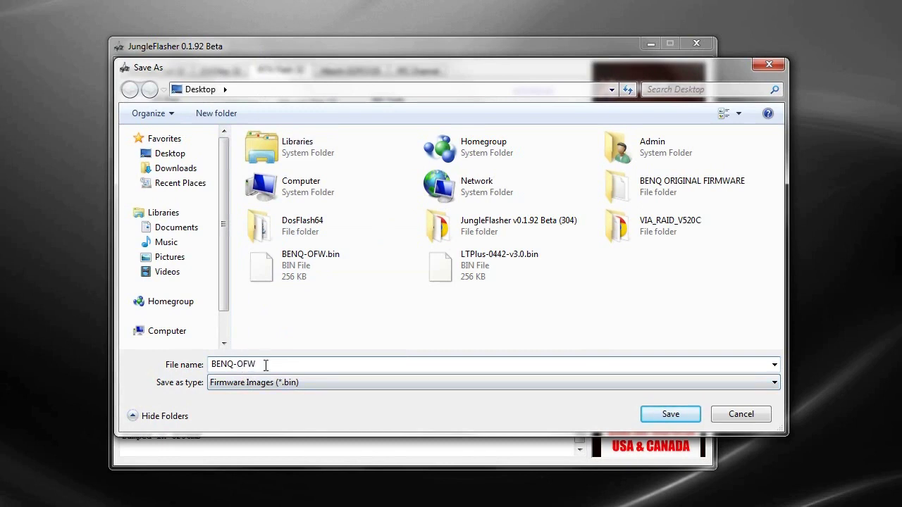
left_click(217, 113)
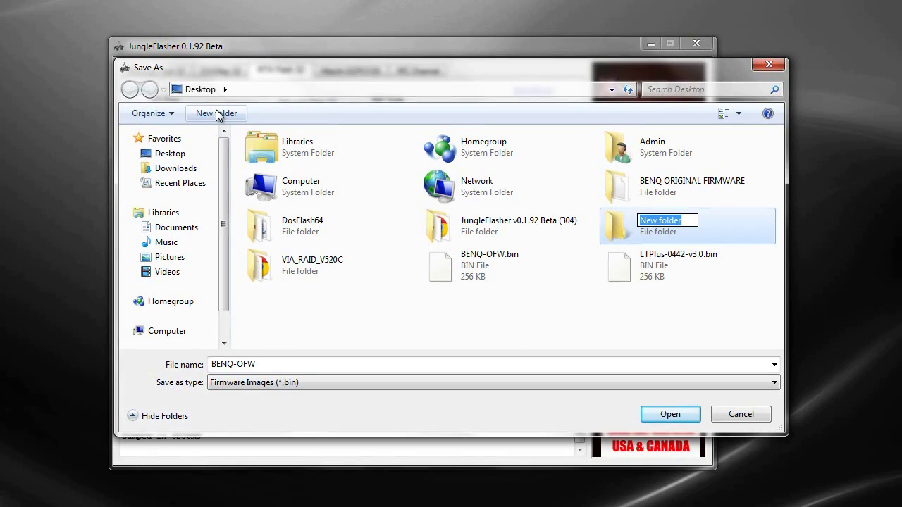
type("O")
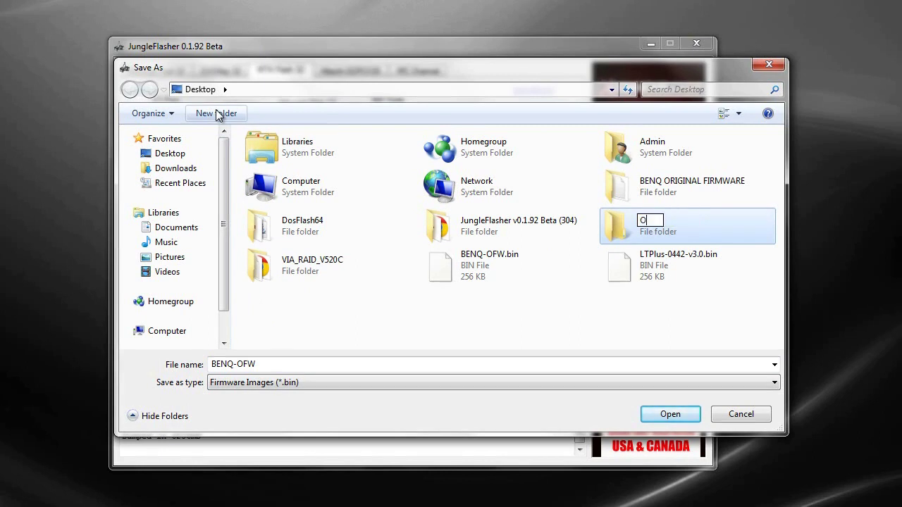
type("G FRMWAE")
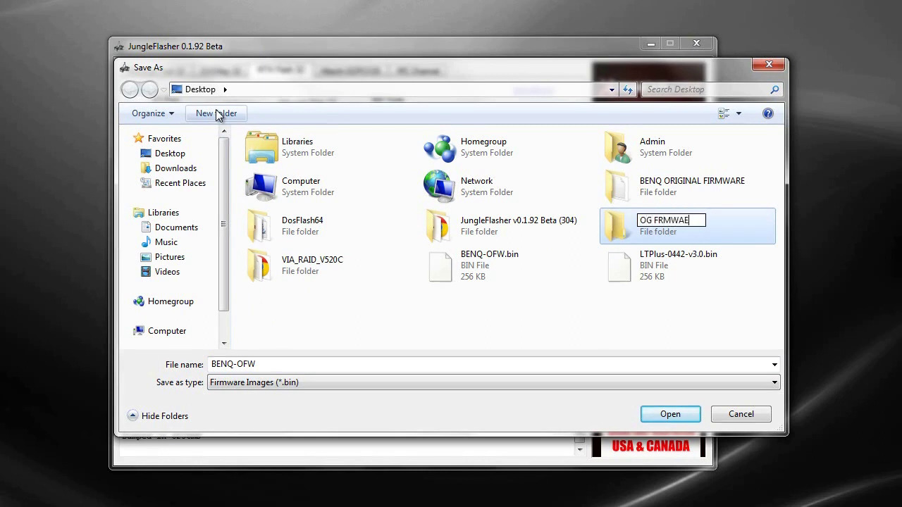
key("BackSpace")
key("BackSpace")
key("BackSpace")
key("BackSpace")
type("IRMWA")
key("BackSpace")
type("R")
key("Return")
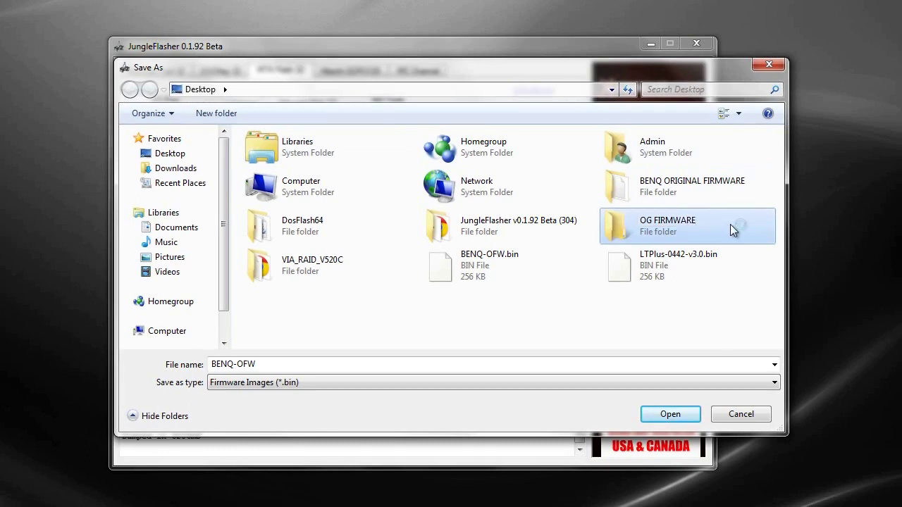
Save the firmware dump as BENQ-OFW in the OG FIRMWARE folder and decline auto-loading Benq LT-Plus.
double_click(710, 227)
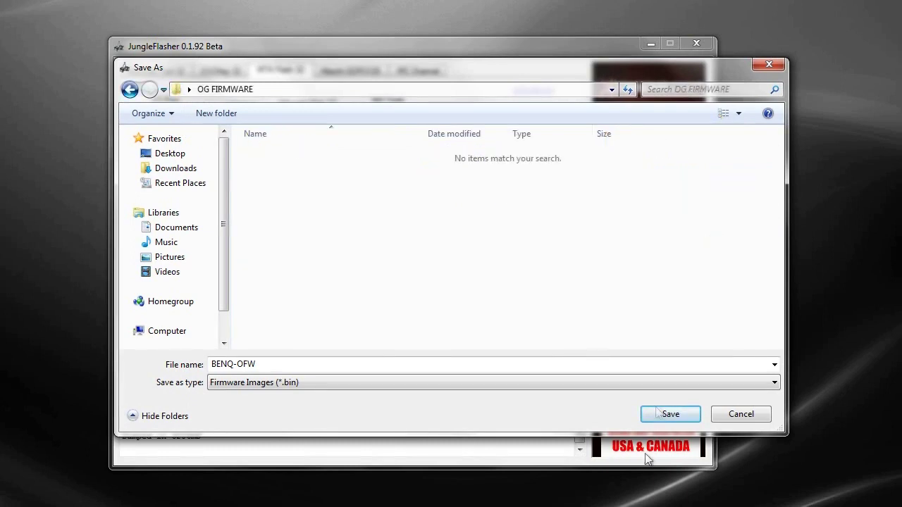
left_click(667, 415)
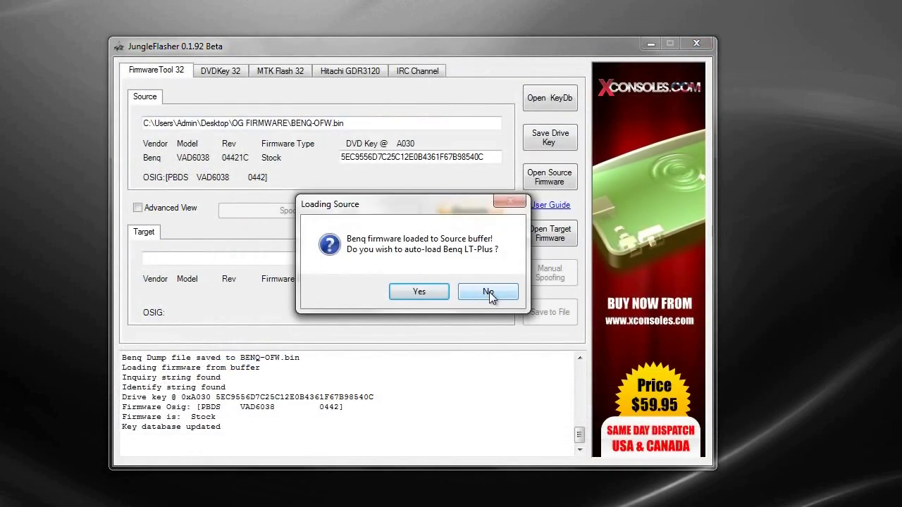
left_click(489, 291)
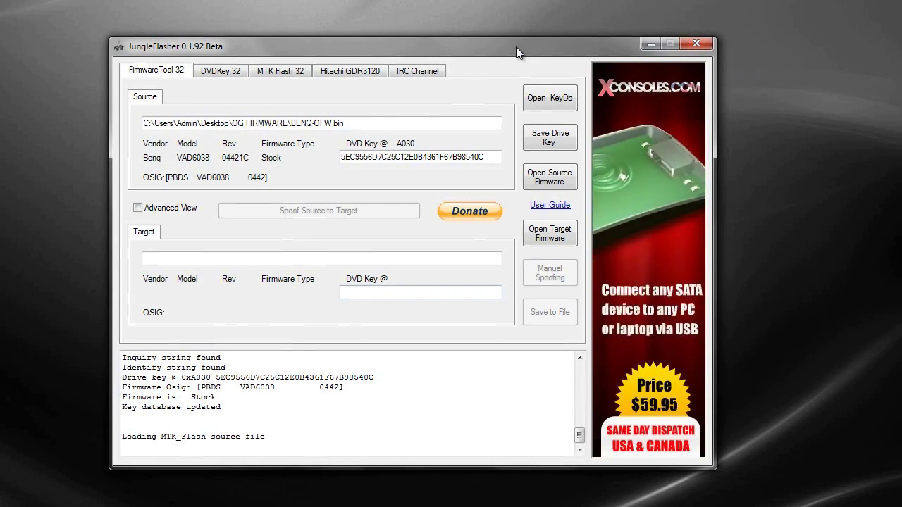
Load LTPlus-0442-v3.0.bin from the desktop as the target firmware.
left_click(559, 242)
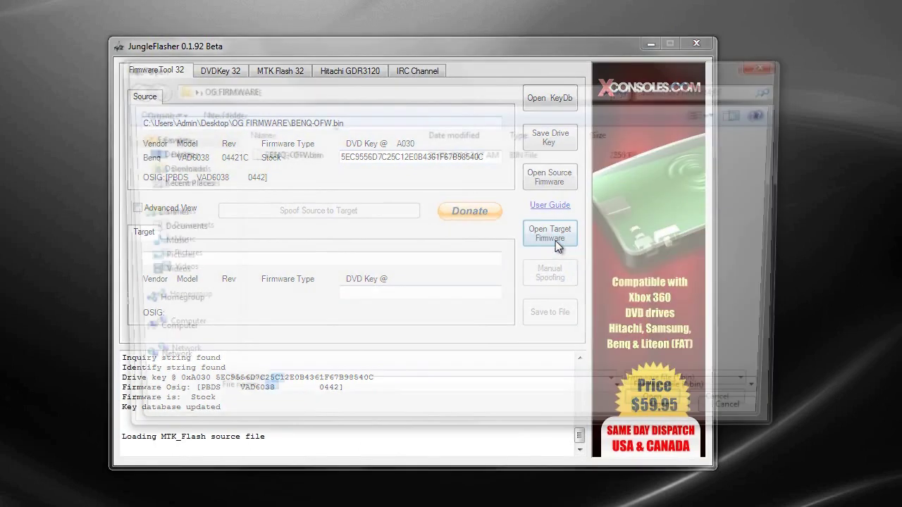
left_click(176, 156)
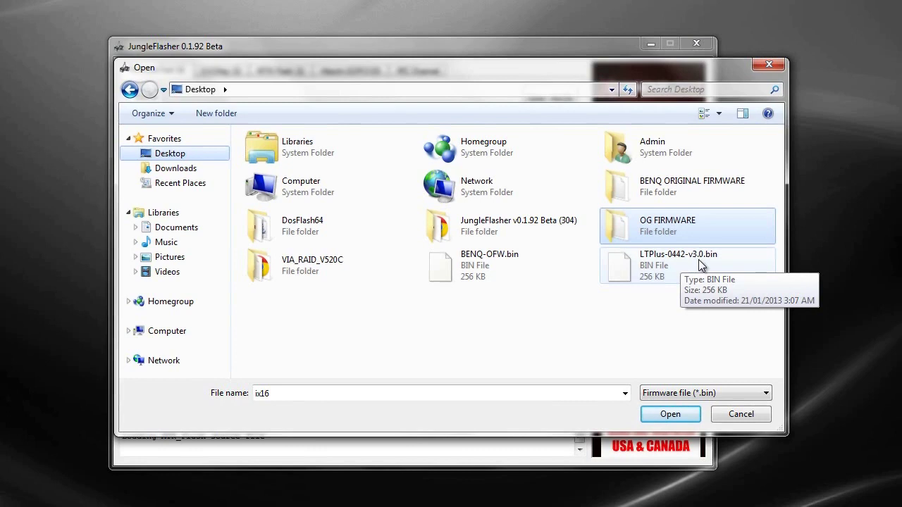
left_click(699, 266)
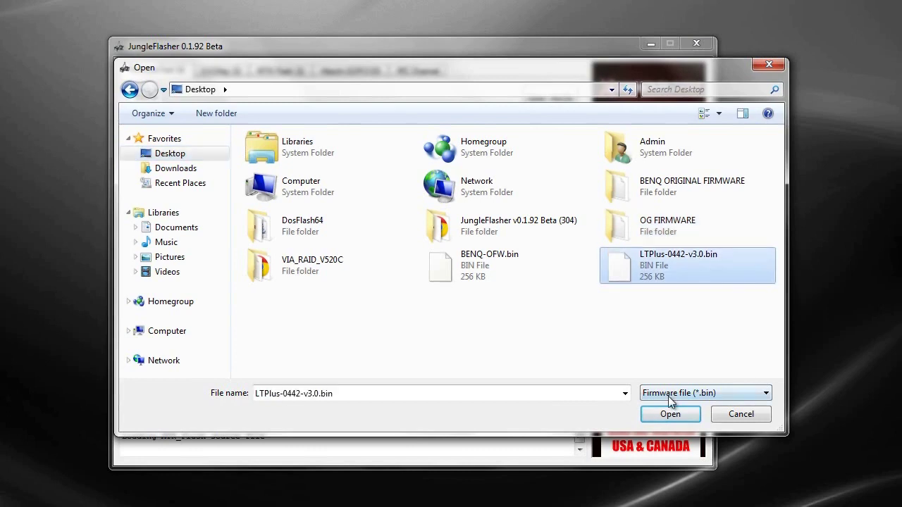
left_click(672, 414)
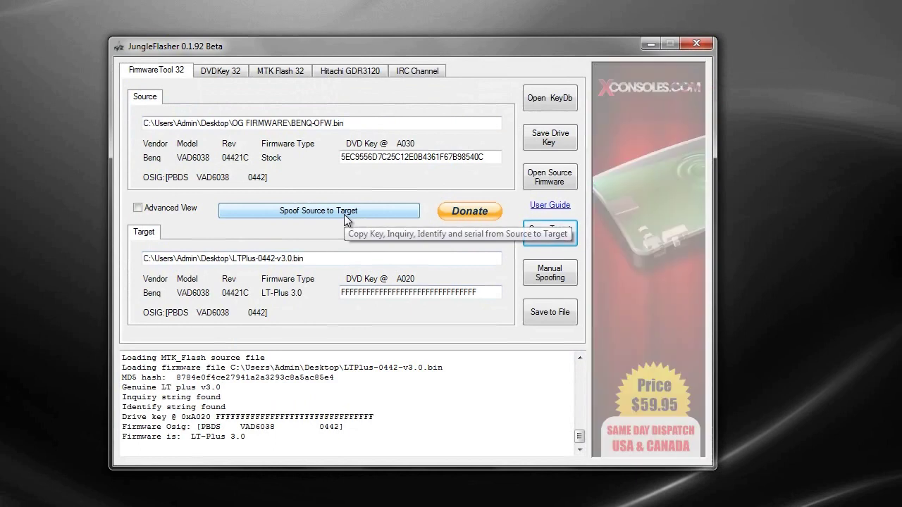
Spoof the source data to the target firmware and write the target firmware to the drive.
left_click(344, 215)
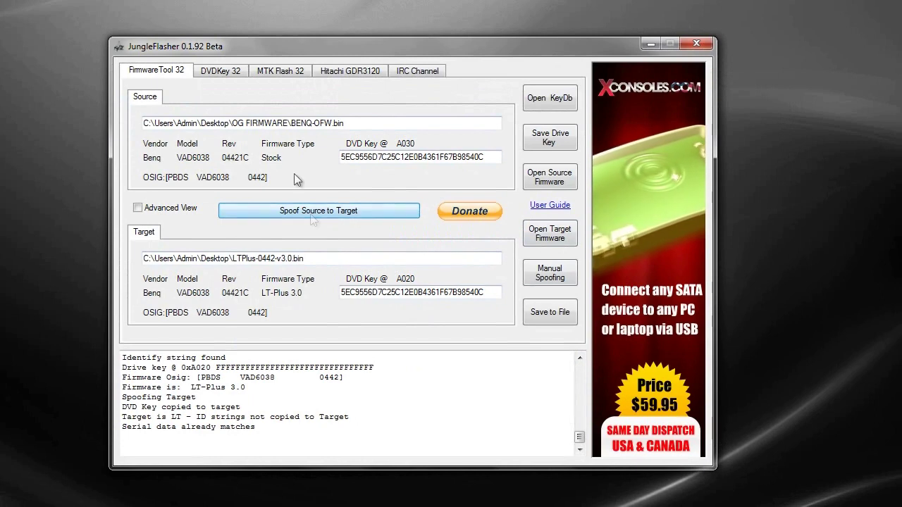
left_click(292, 74)
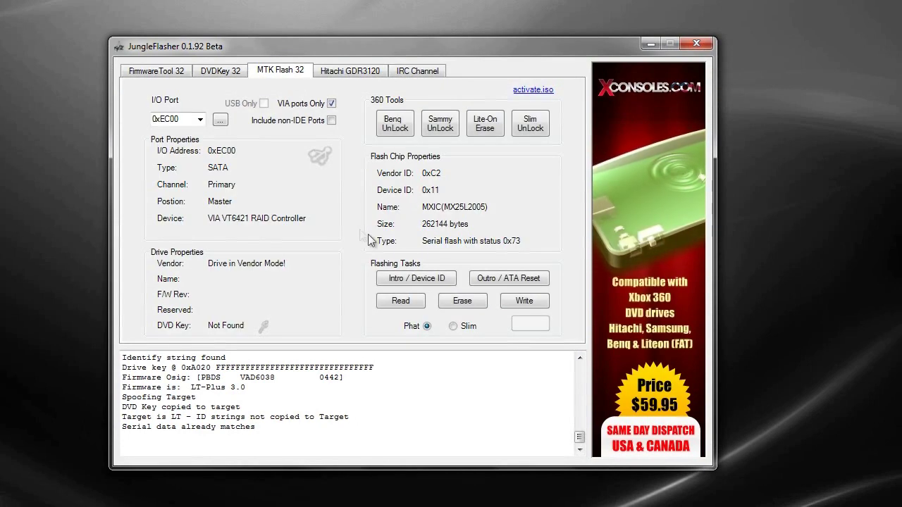
left_click(518, 299)
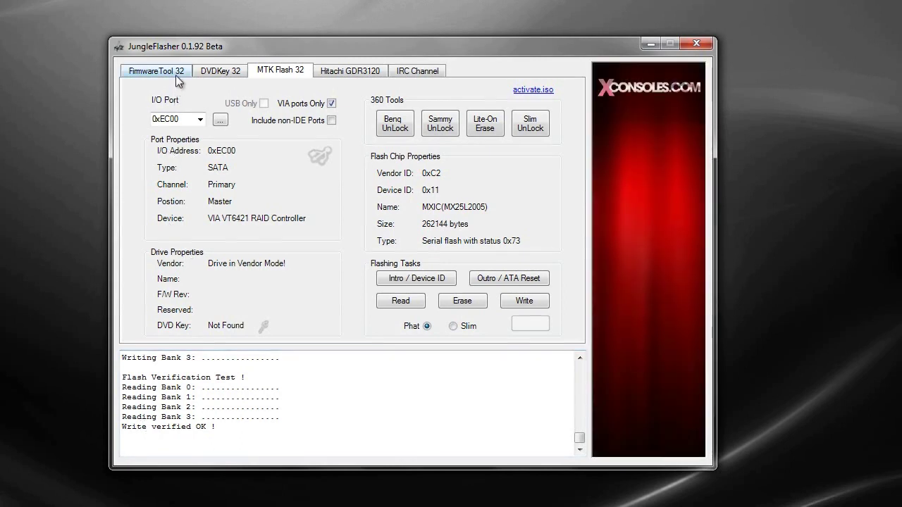
Recheck the source and target firmware details, and send the Outro / ATA Reset to the drive.
left_click(175, 75)
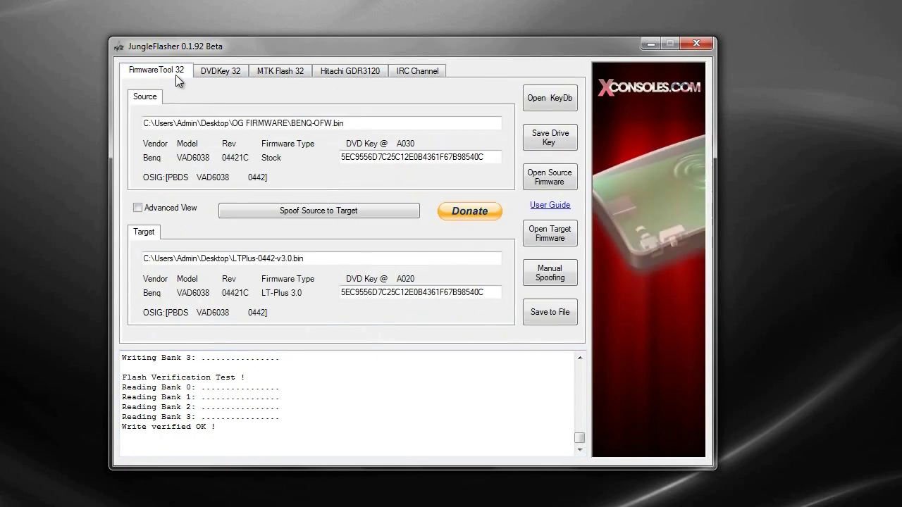
left_click(215, 73)
left_click(292, 73)
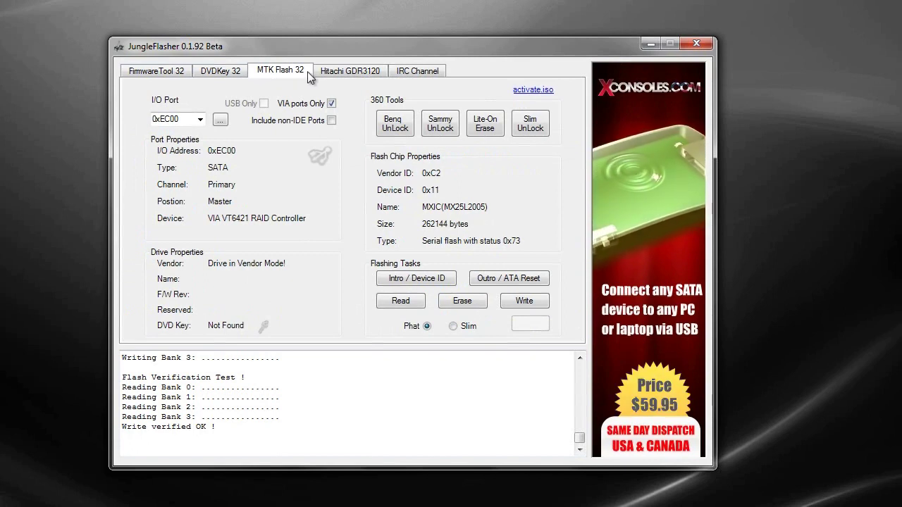
left_click(524, 279)
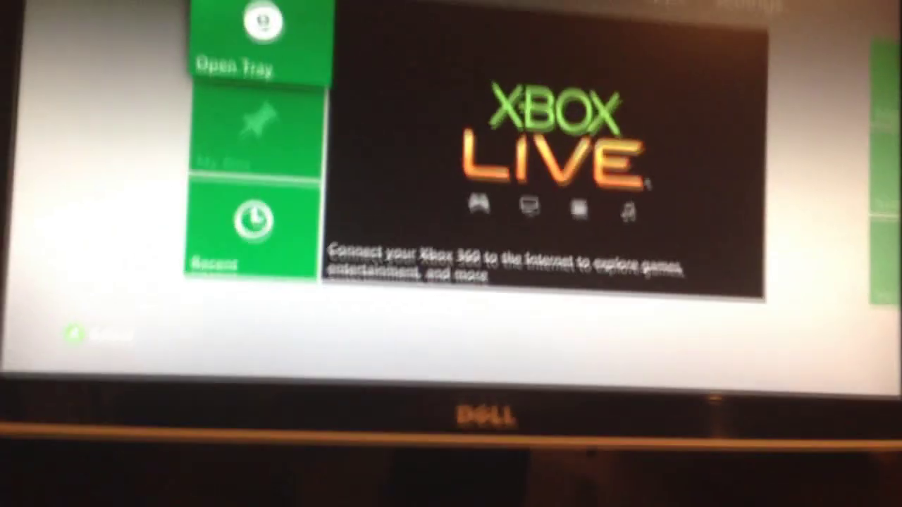
key("Return")
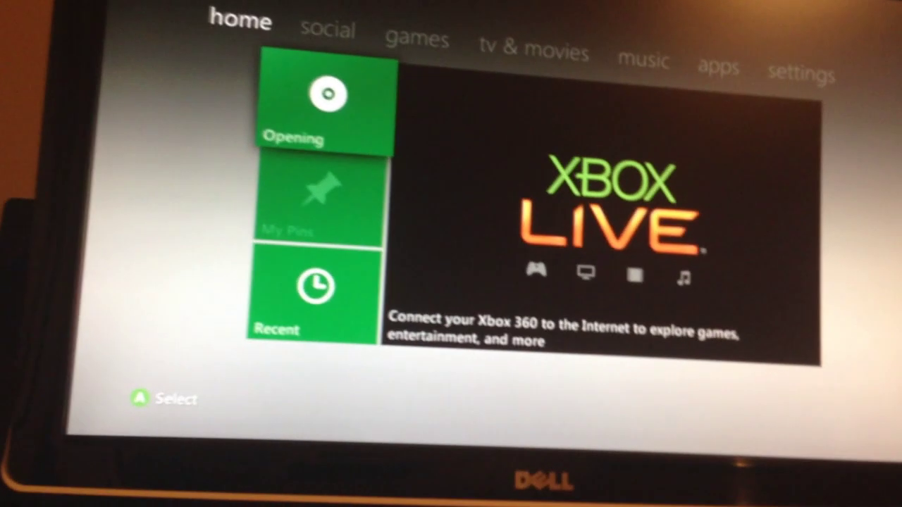